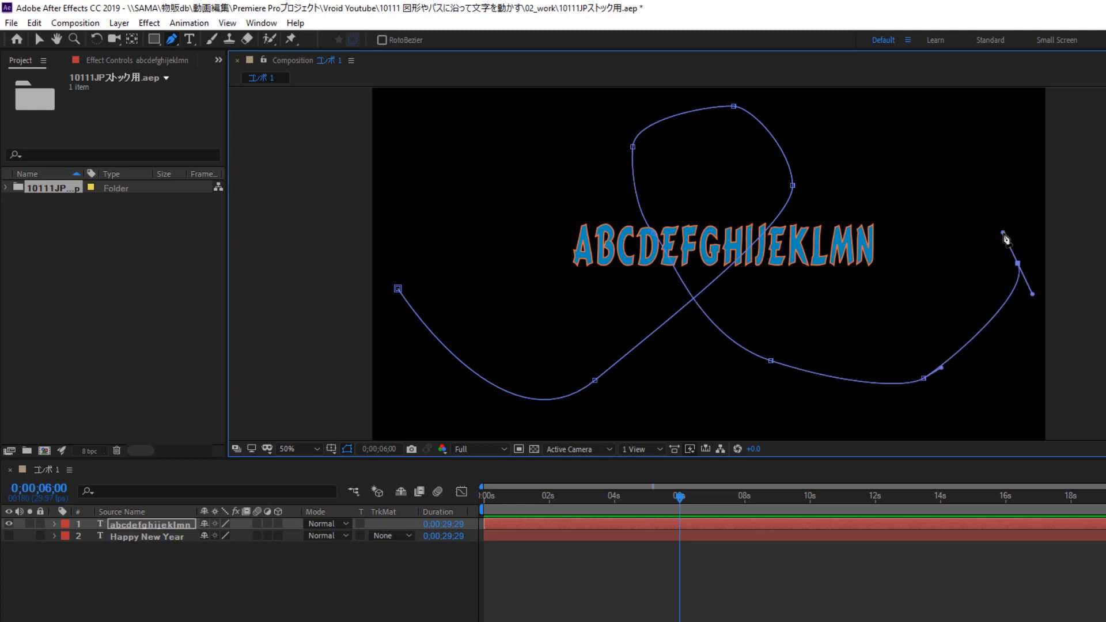
- Set the Path option of the abcdefghijeklmn text layer to Mask 1 so the text follows the drawn curve
click(55, 524)
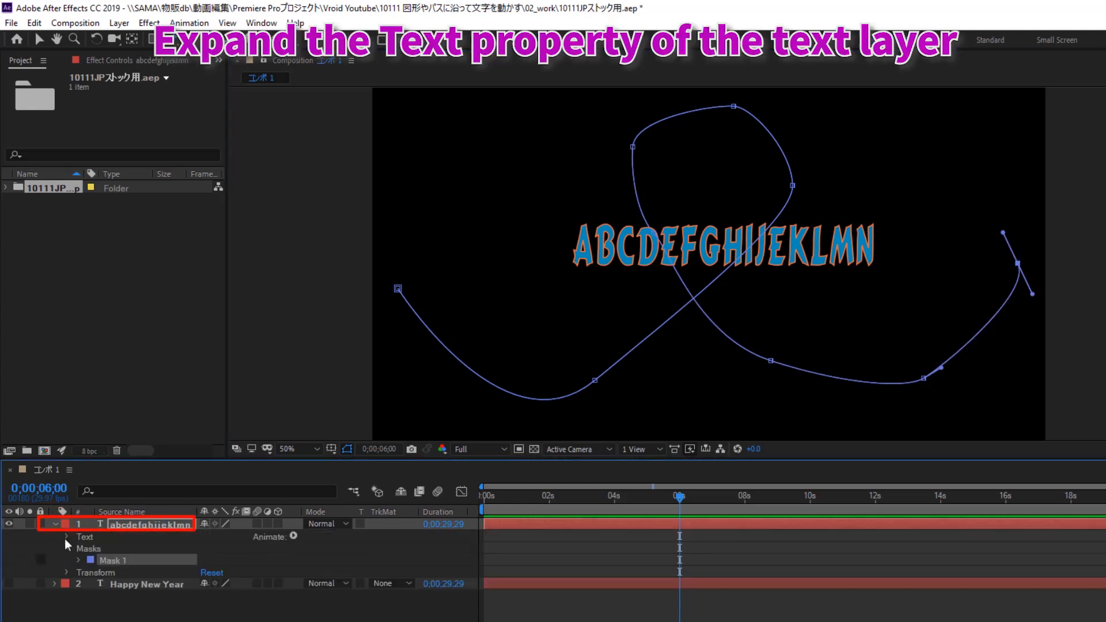
click(67, 537)
click(115, 561)
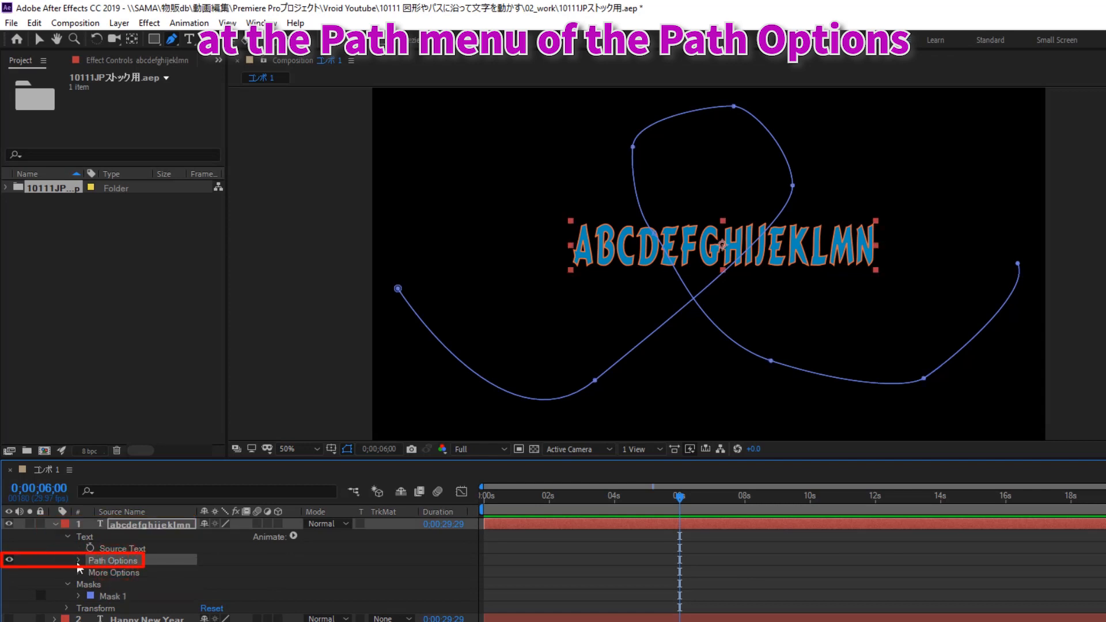
click(78, 560)
click(291, 572)
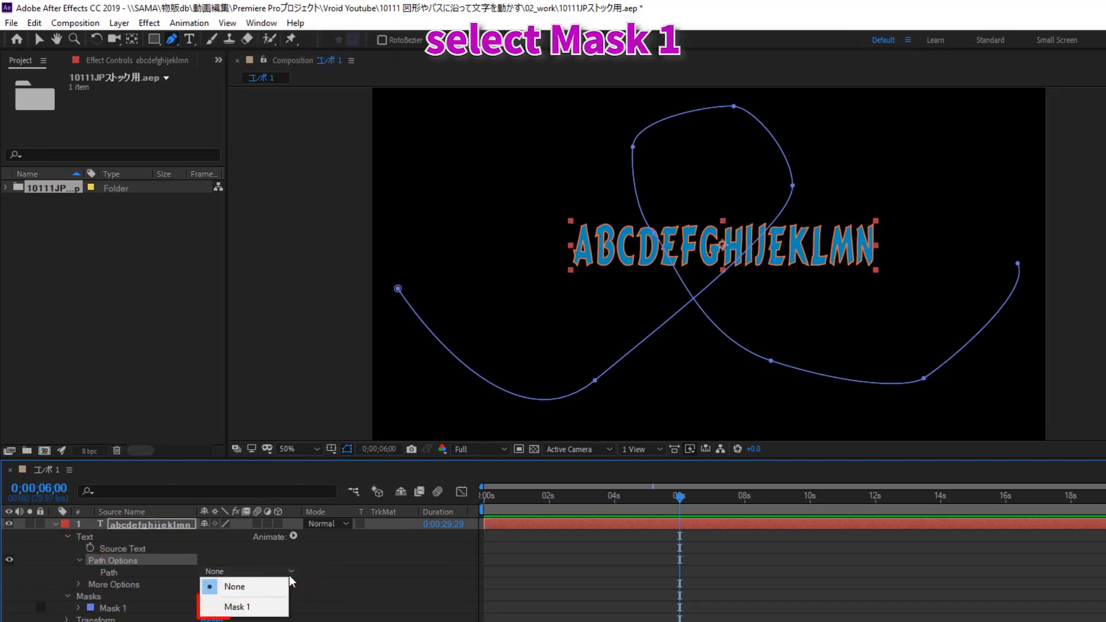
click(277, 606)
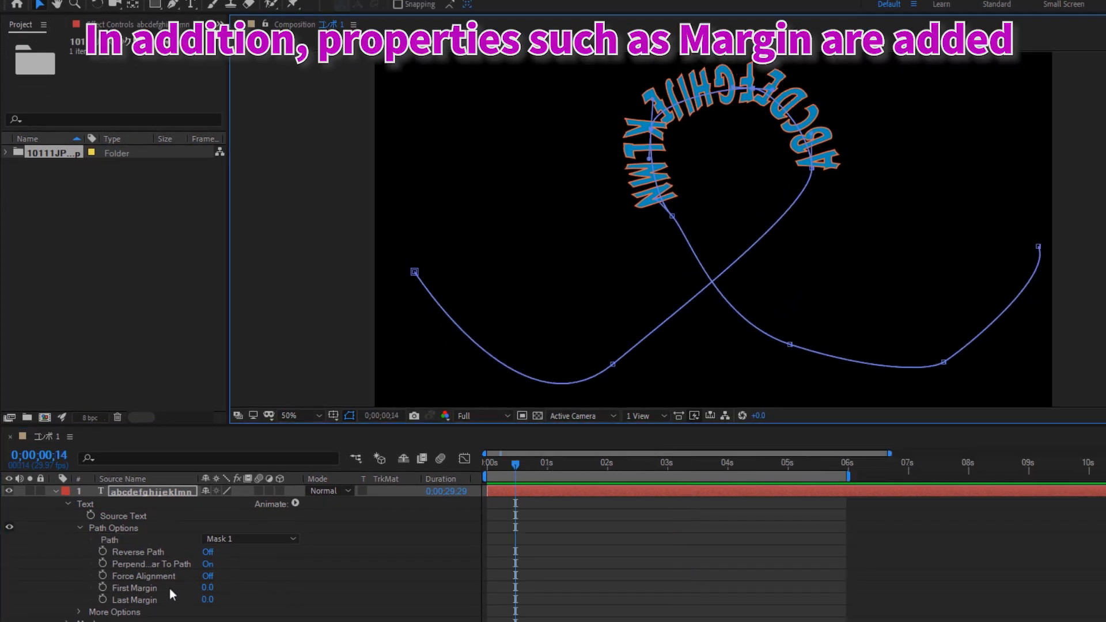
- Shift the text to the start of the curve with a First Margin of -2207.5 and keyframe it at 0;00;00;14
click(135, 591)
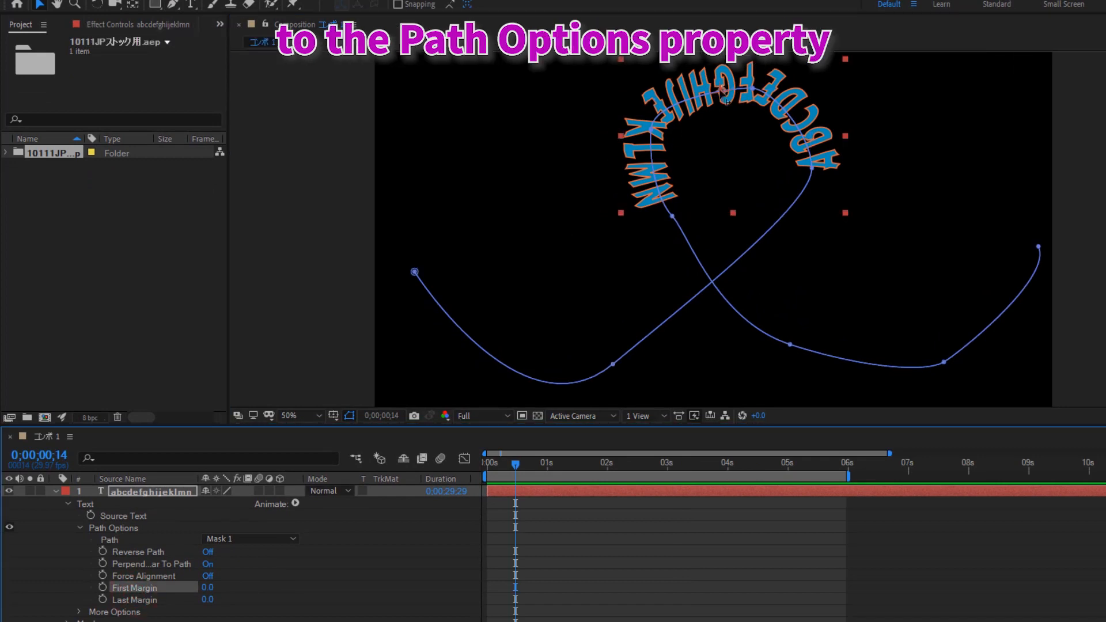
drag(728, 102, 544, 305)
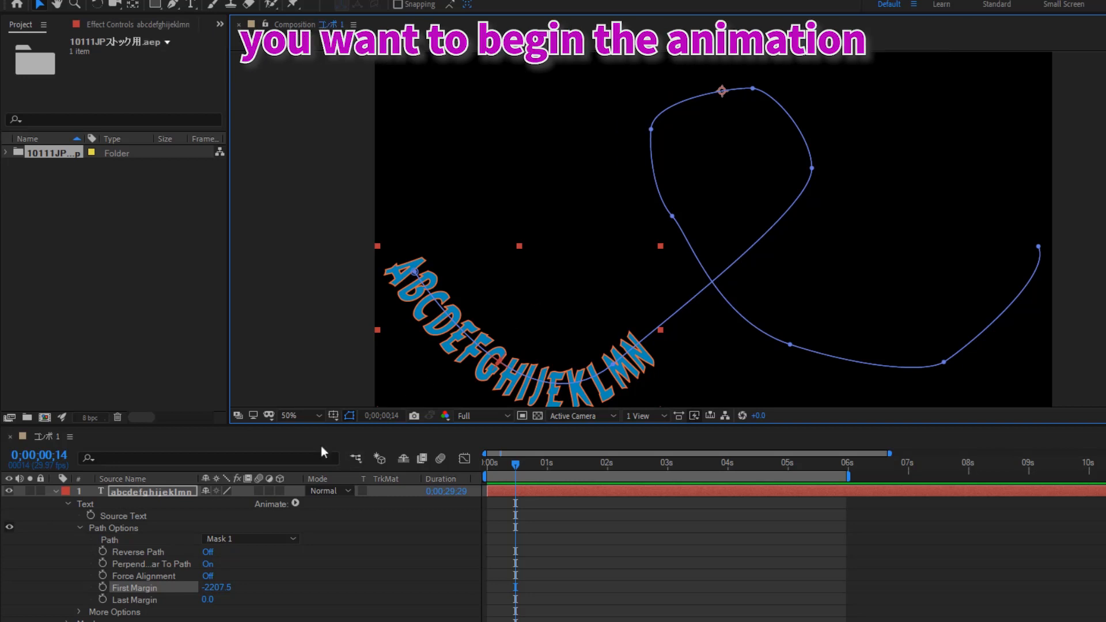
click(102, 588)
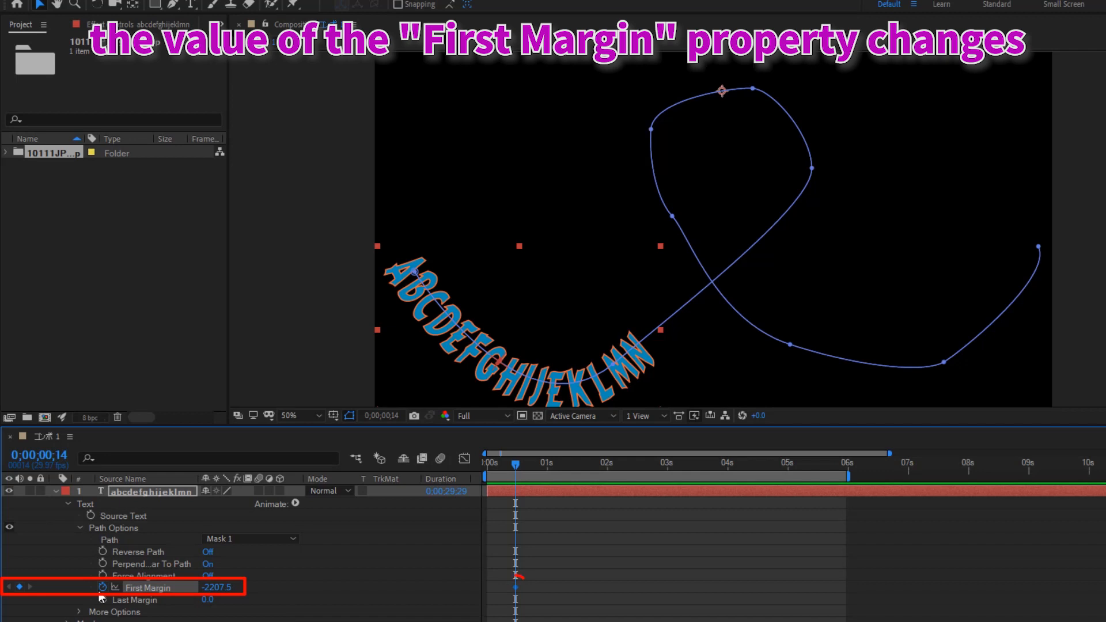
- Add a First Margin keyframe at 0;00;03;00 with the value 2071.5, moving the text to the far end of the curve
drag(516, 465, 669, 475)
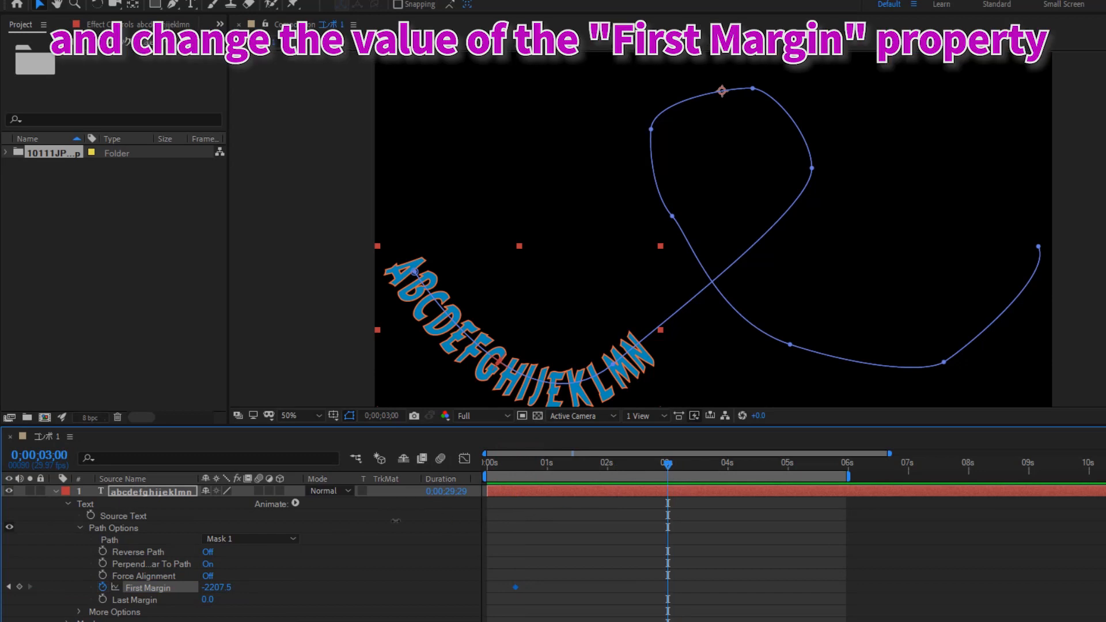
click(19, 588)
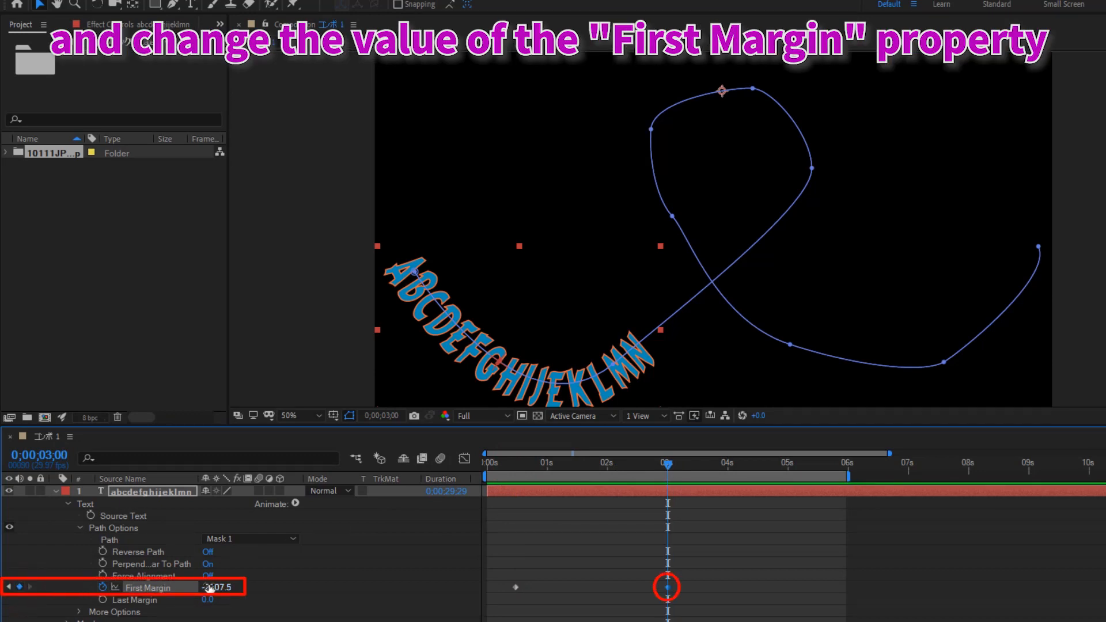
drag(213, 586, 1010, 557)
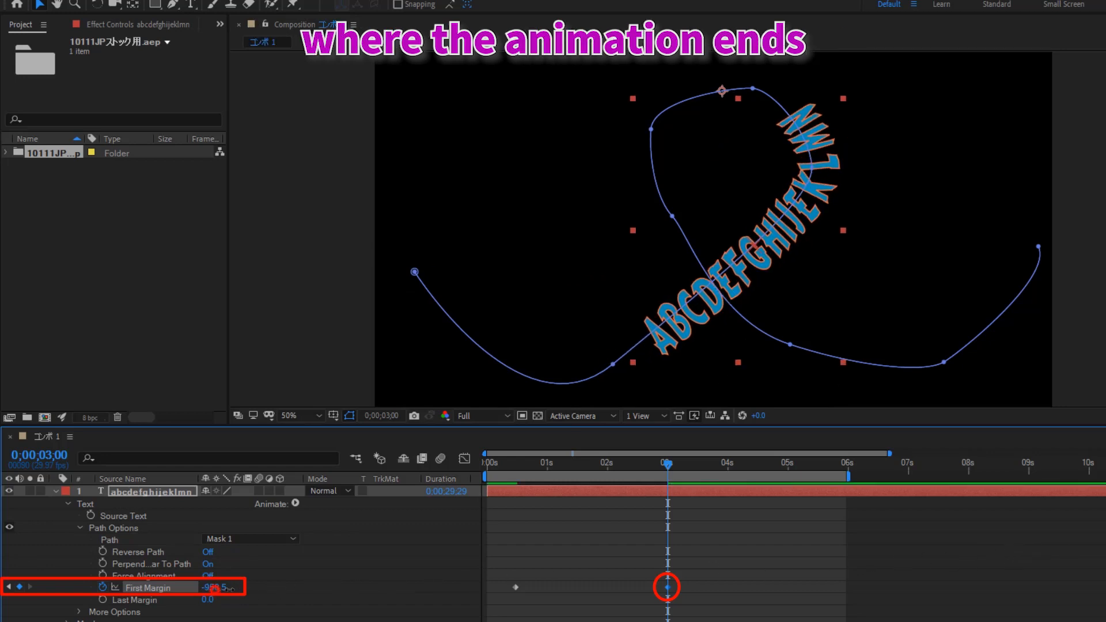
drag(215, 588, 607, 586)
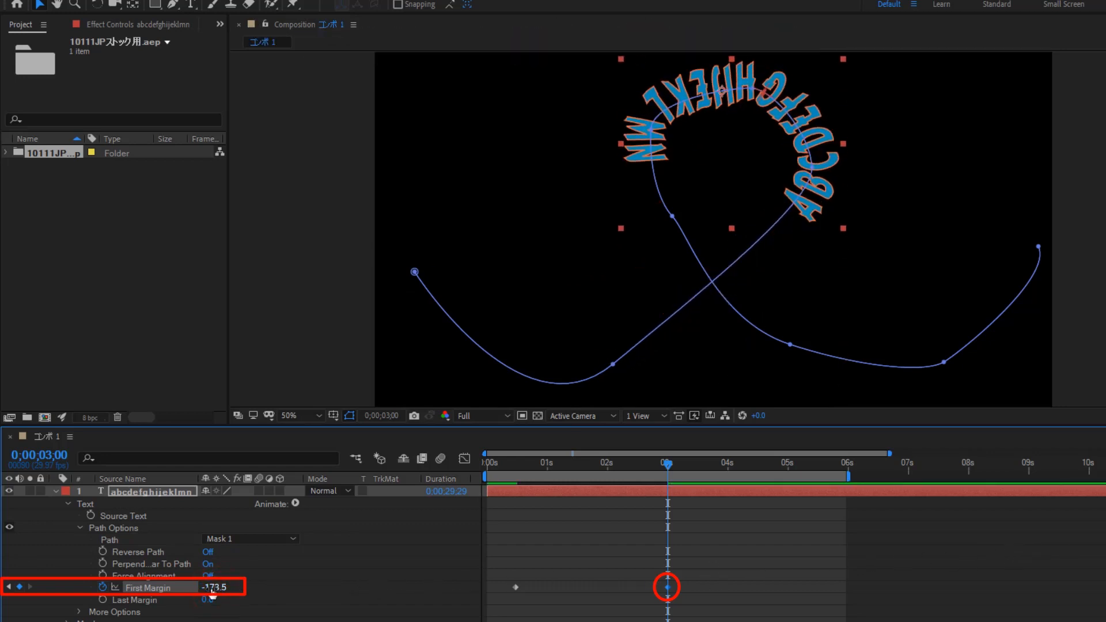
drag(212, 588, 594, 588)
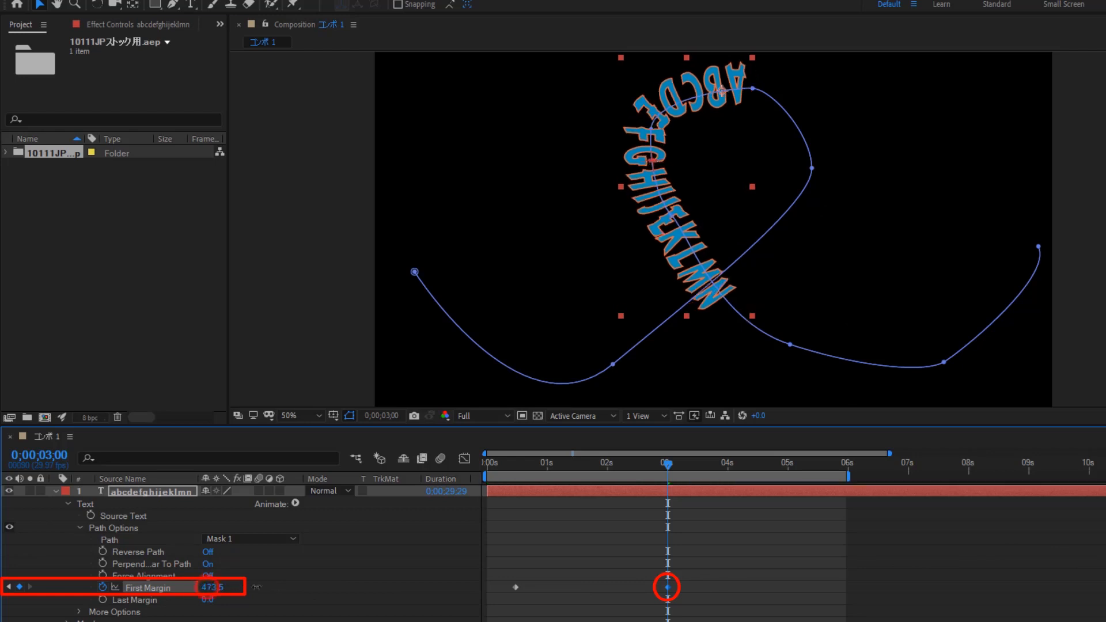
drag(257, 587, 578, 599)
click(212, 594)
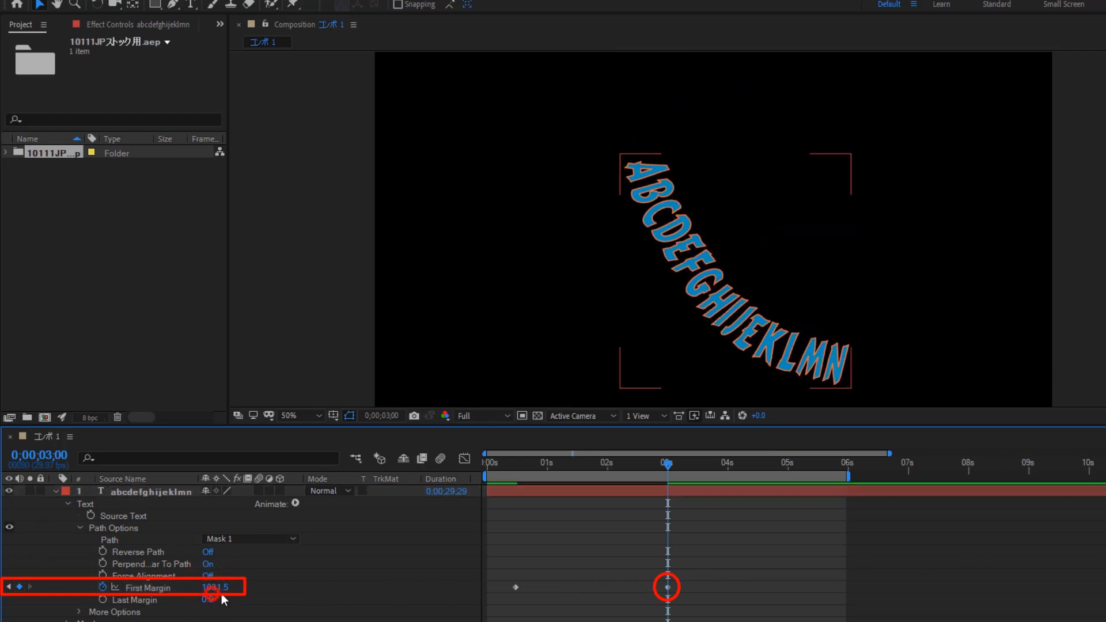
drag(209, 589, 916, 563)
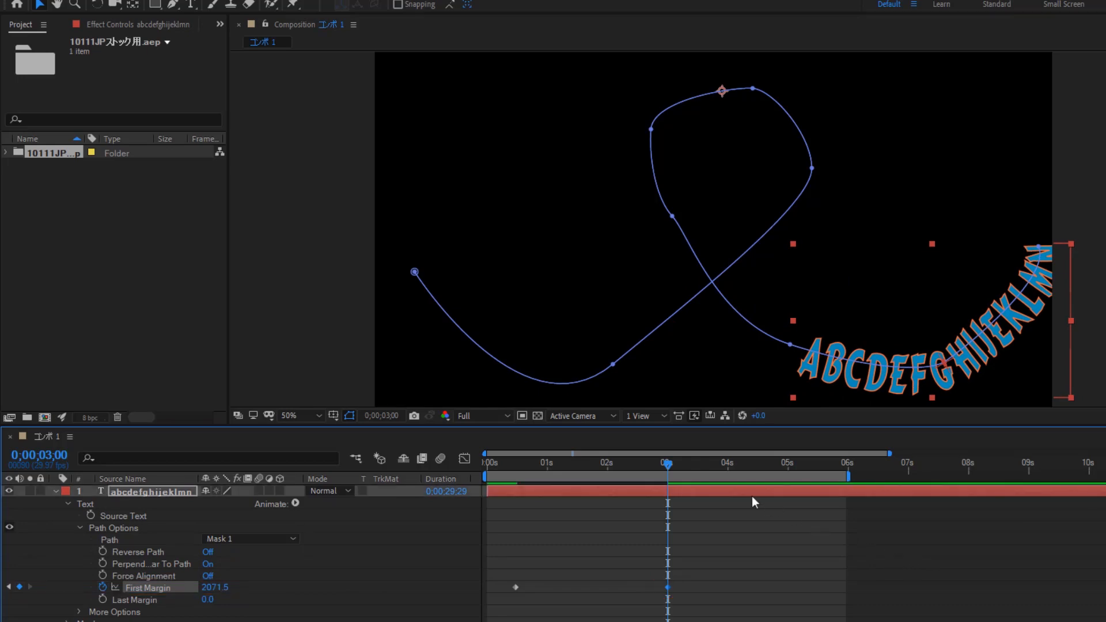
- Preview the text's movement along the path from the start of the composition
drag(670, 467, 489, 464)
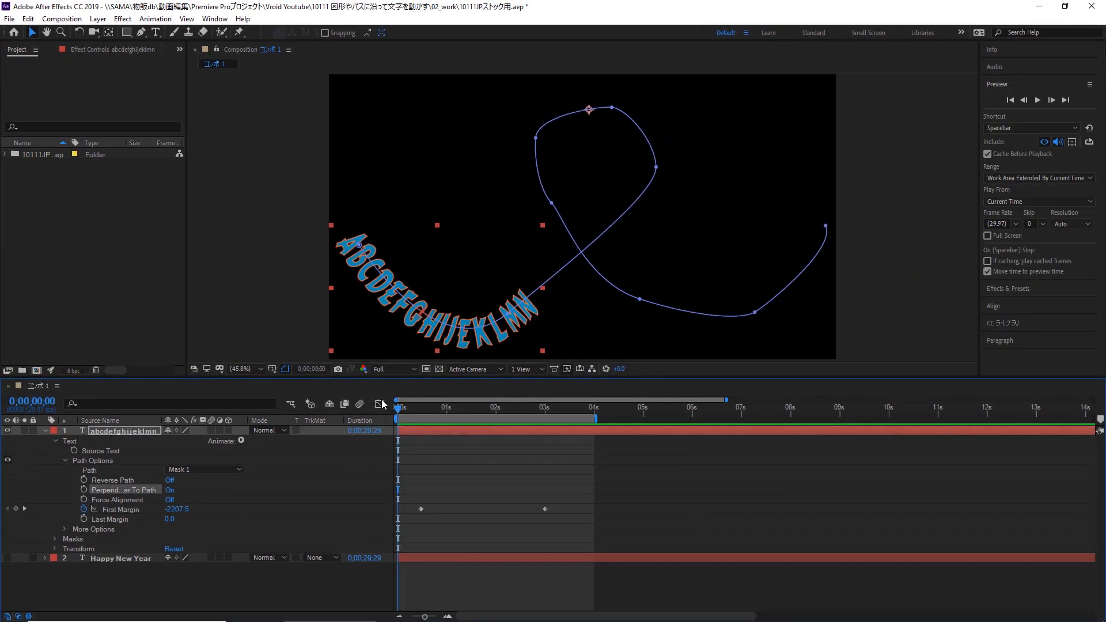
click(1038, 102)
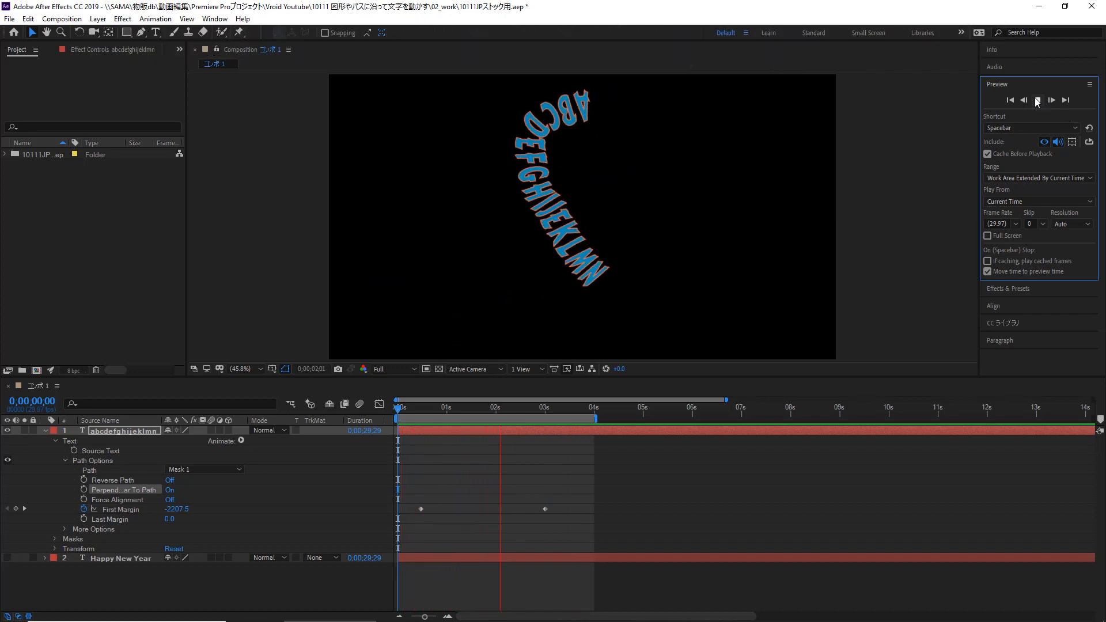
click(1037, 101)
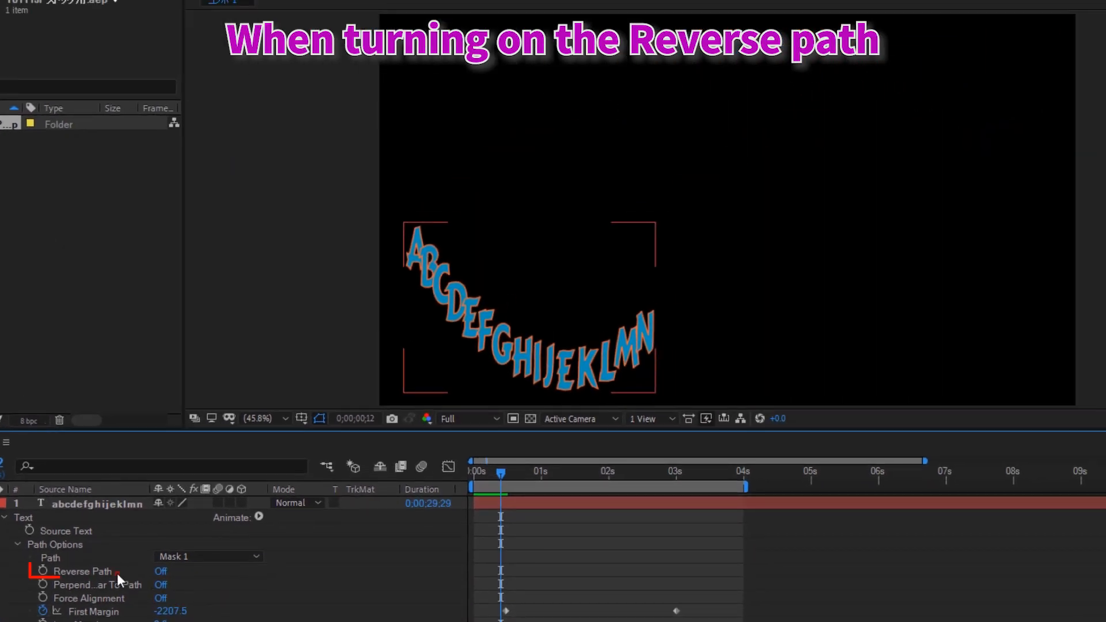
- Try Reverse Path on the abcdefghijeklmn text and switch it back off
click(117, 572)
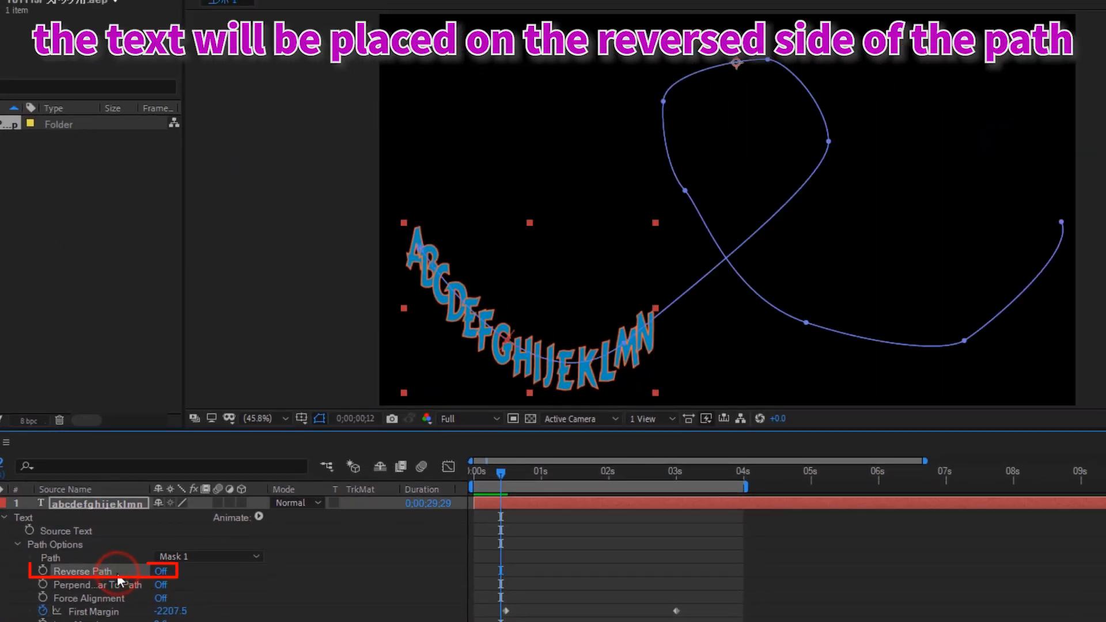
click(161, 571)
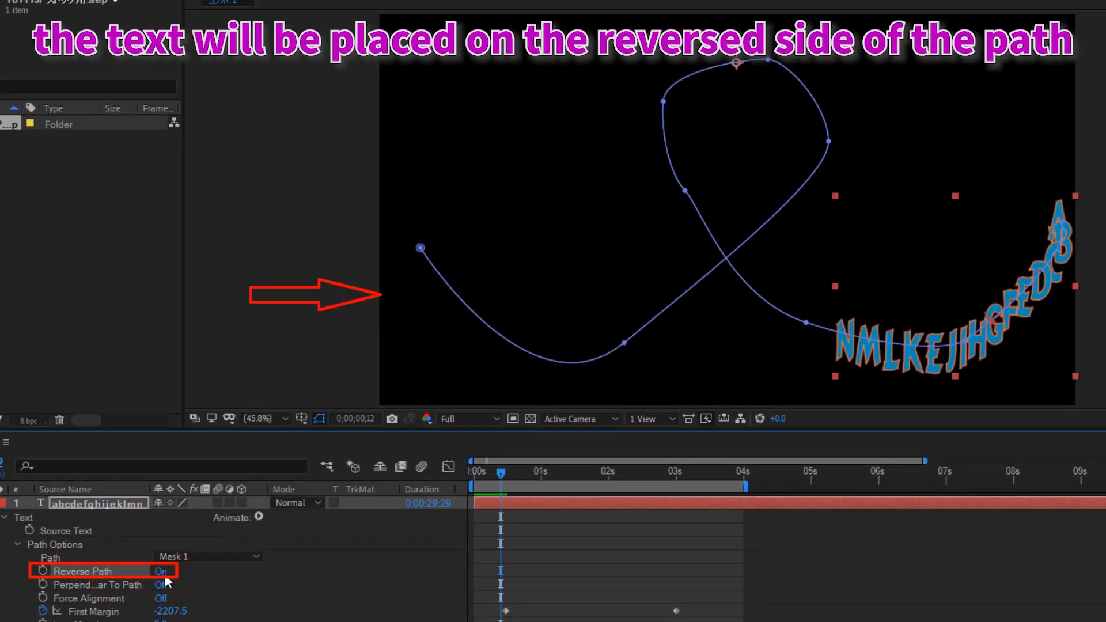
click(161, 572)
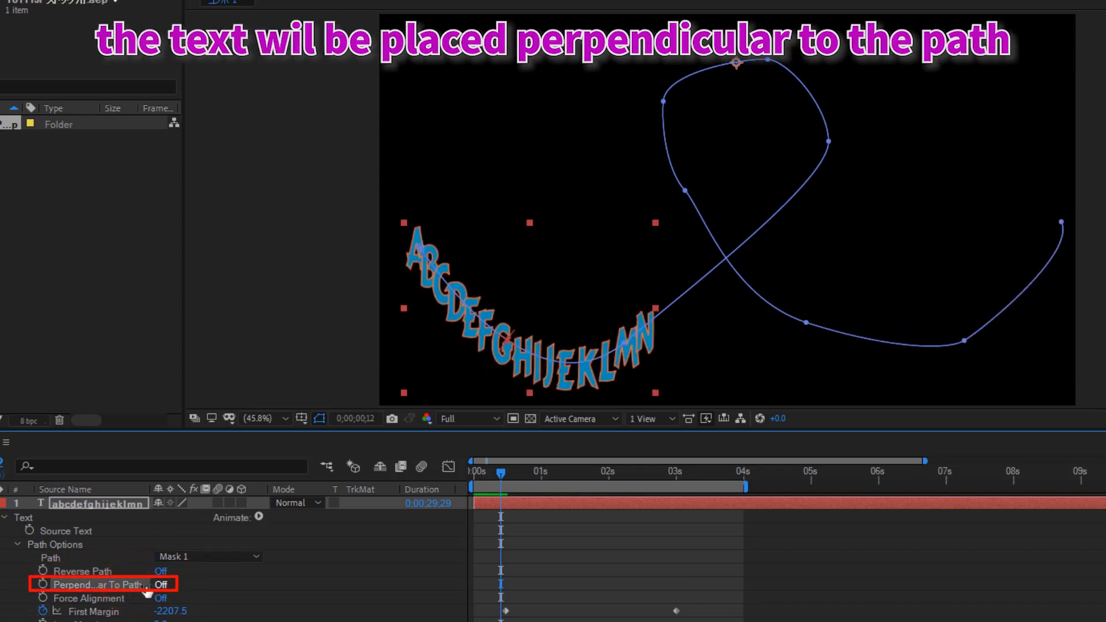
- Try Perpendicular To Path and Force Alignment one at a time on the abcdefghijeklmn text, switching each back off
click(160, 585)
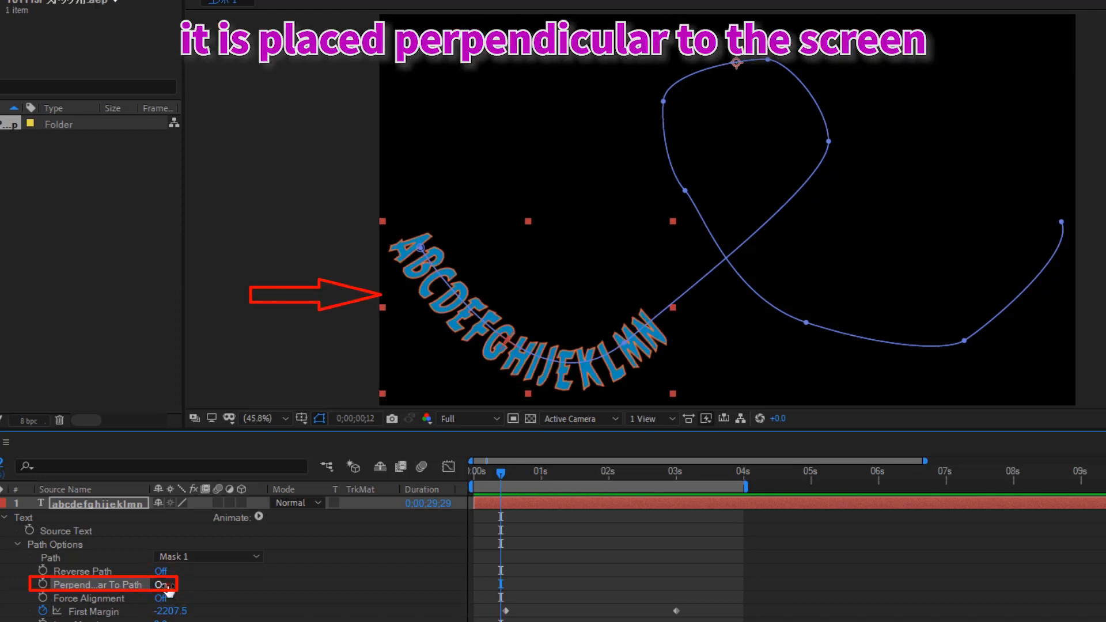
click(162, 585)
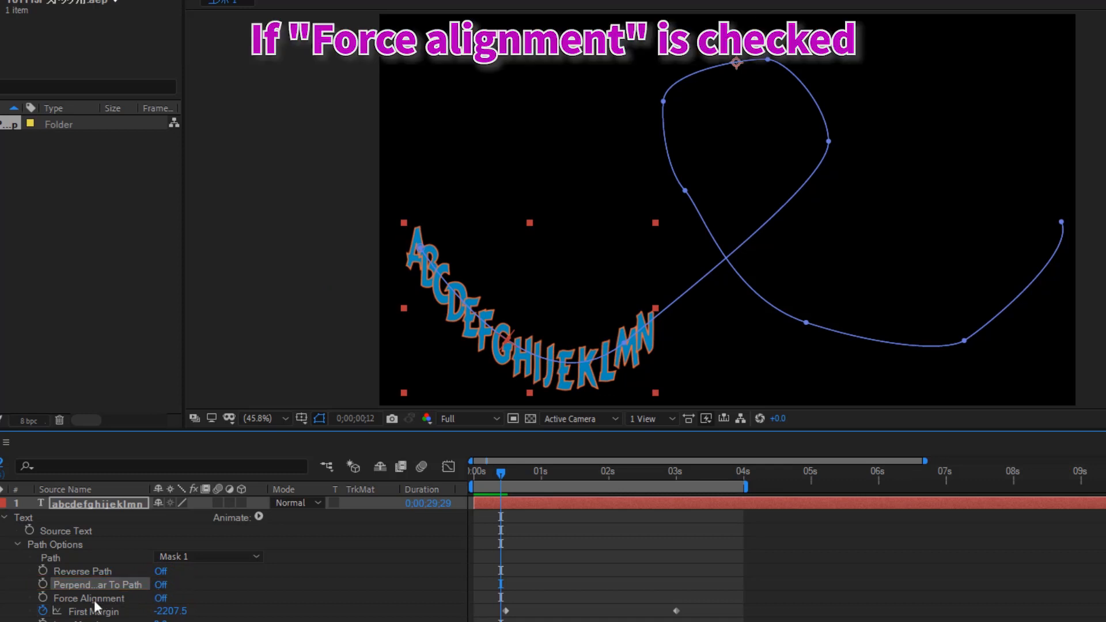
click(162, 598)
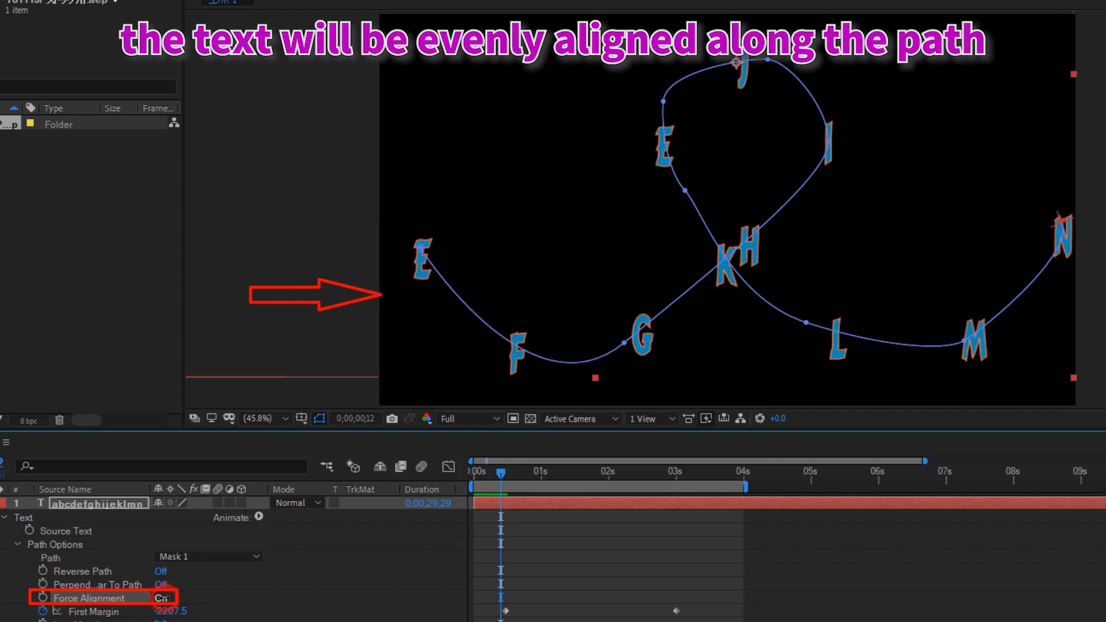
click(162, 599)
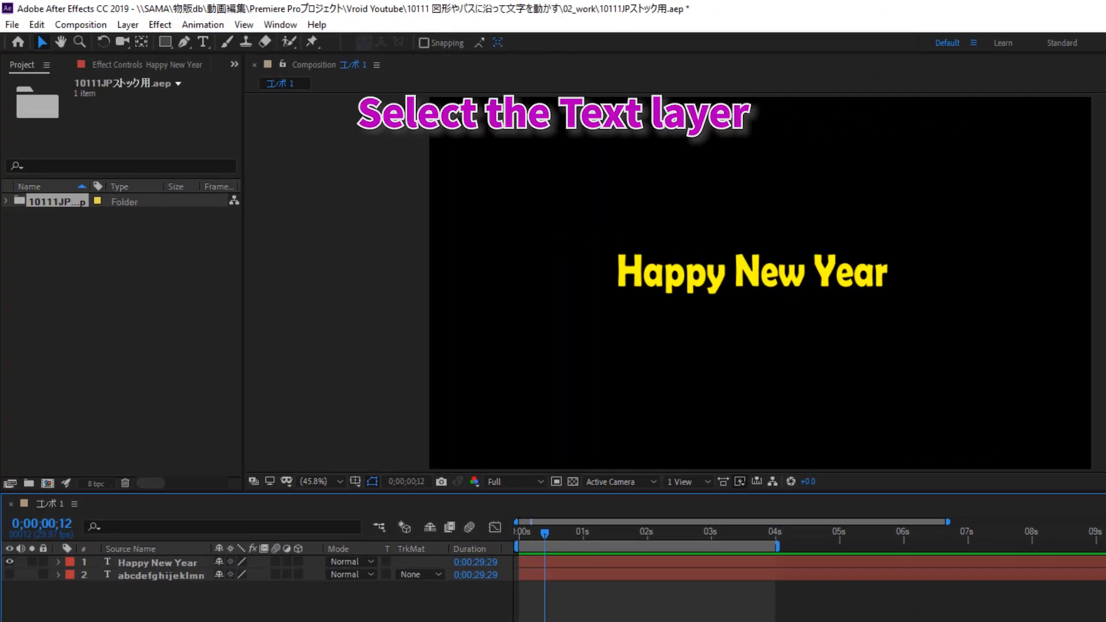
- Draw an upright elliptical mask around the middle of the text on the Happy New Year layer with the Ellipse Tool
click(206, 564)
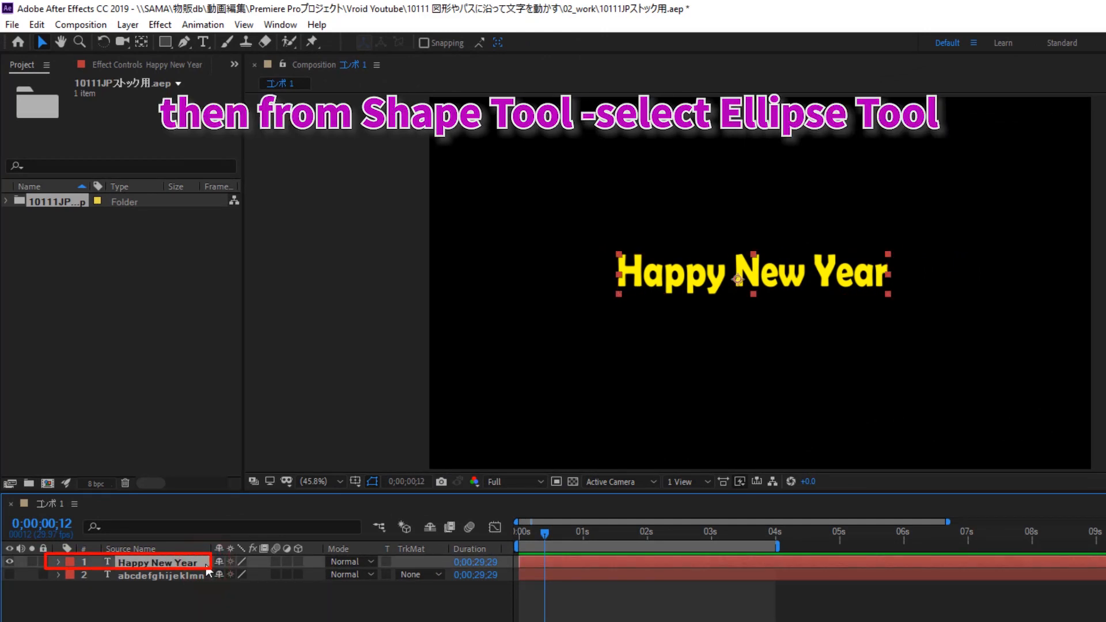
click(165, 47)
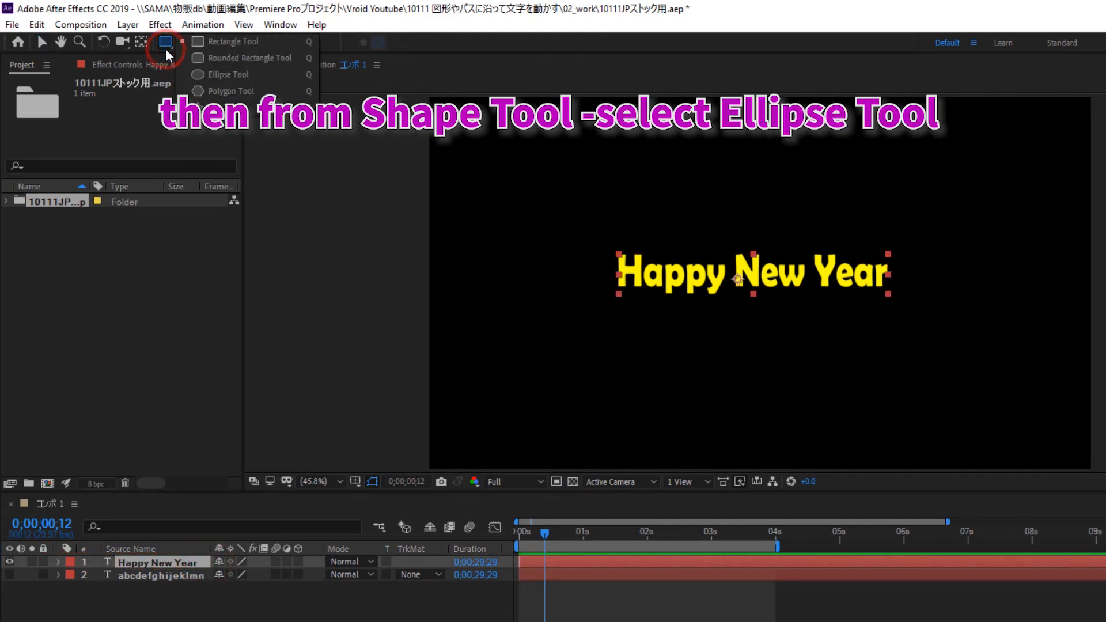
click(275, 74)
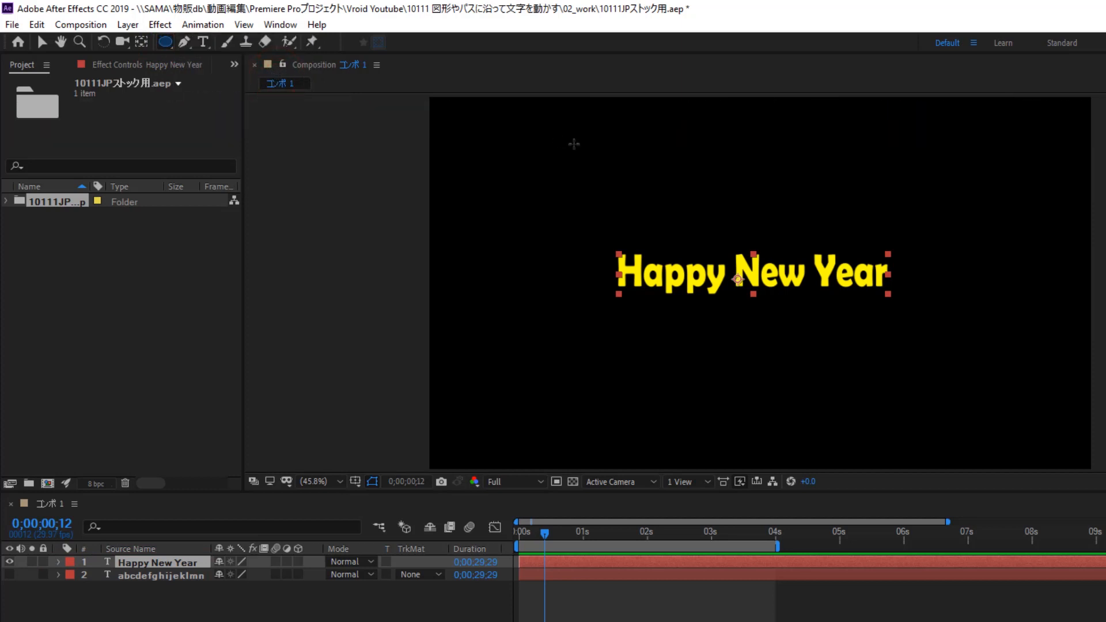
drag(639, 159, 839, 329)
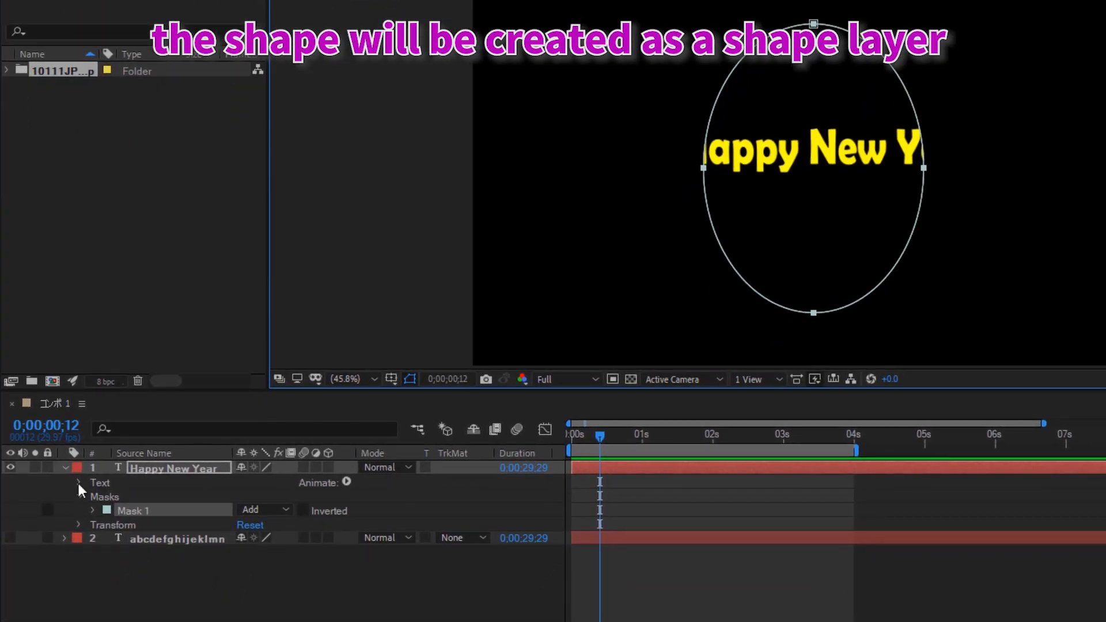
- Set the Path option of the Happy New Year text layer to Mask 1 so the text follows the ellipse
click(79, 483)
click(154, 508)
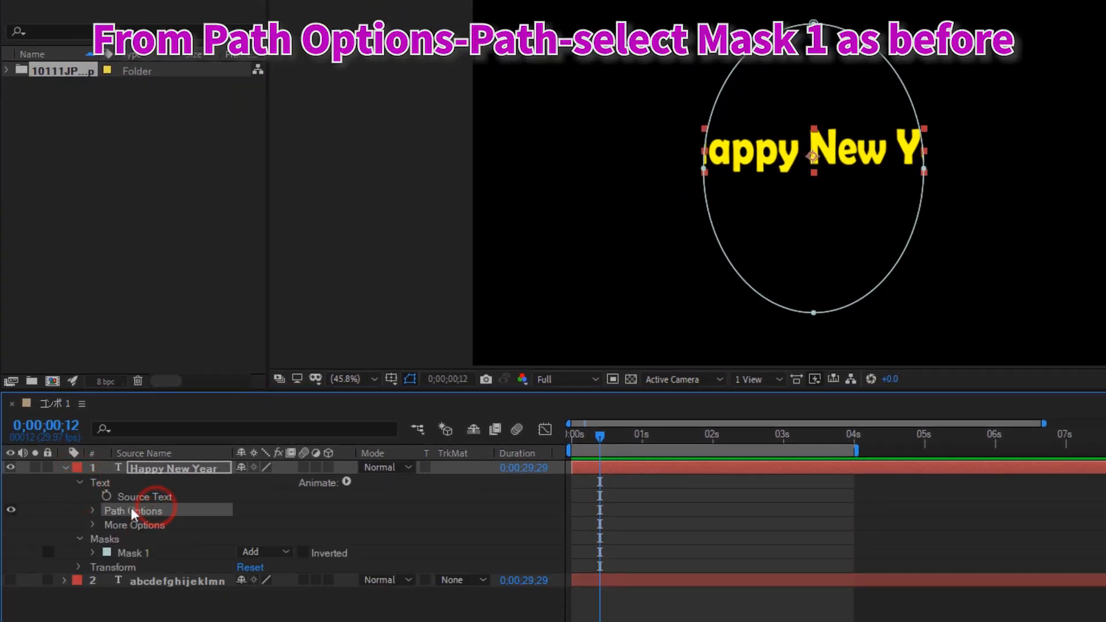
click(92, 511)
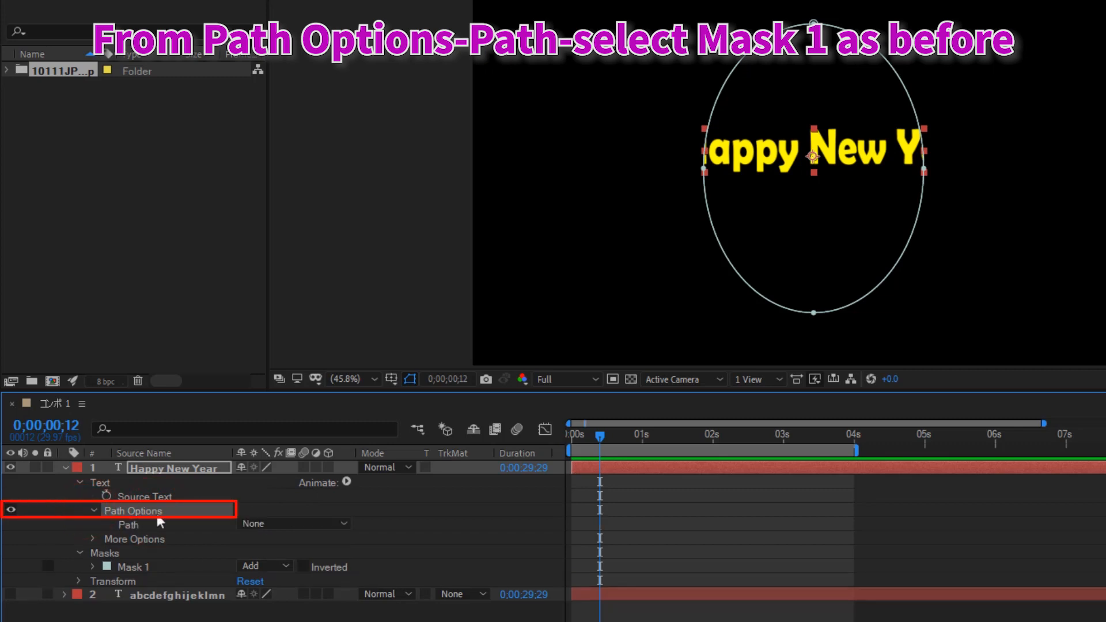
click(341, 526)
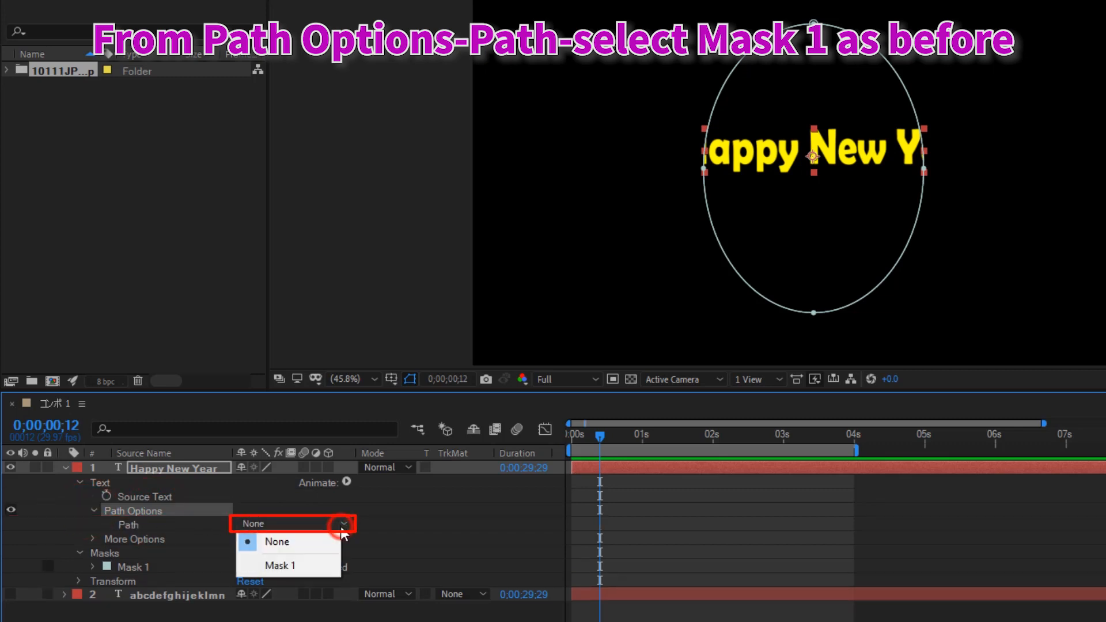
click(312, 565)
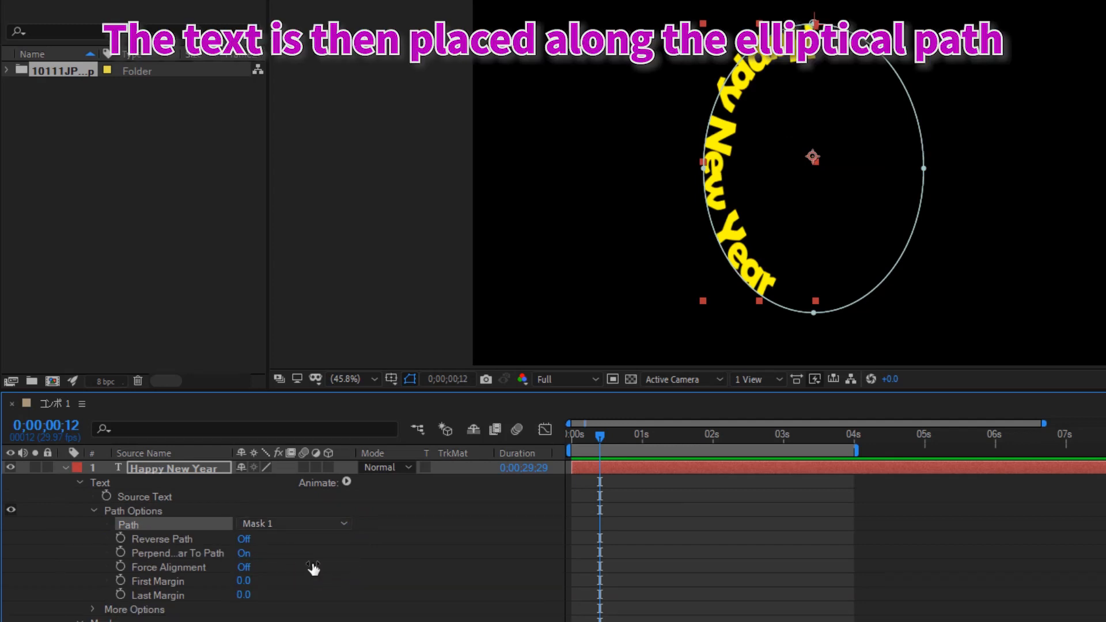
- Turn on Reverse Path for the Happy New Year text, keeping Perpendicular To Path on, and select its First Margin property
click(244, 554)
click(243, 554)
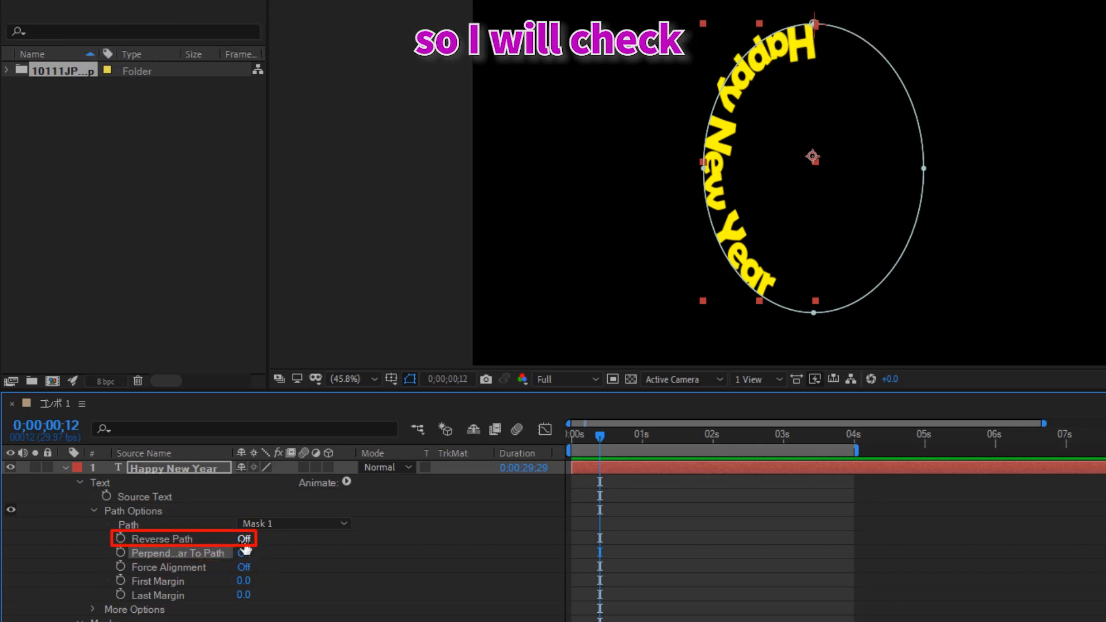
click(244, 539)
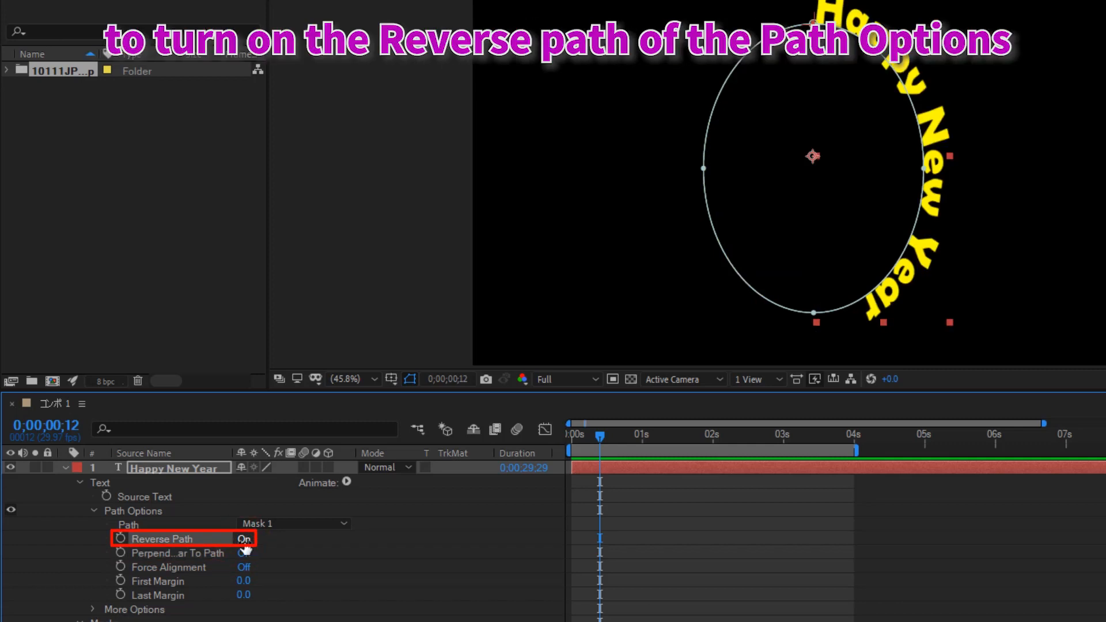
click(182, 582)
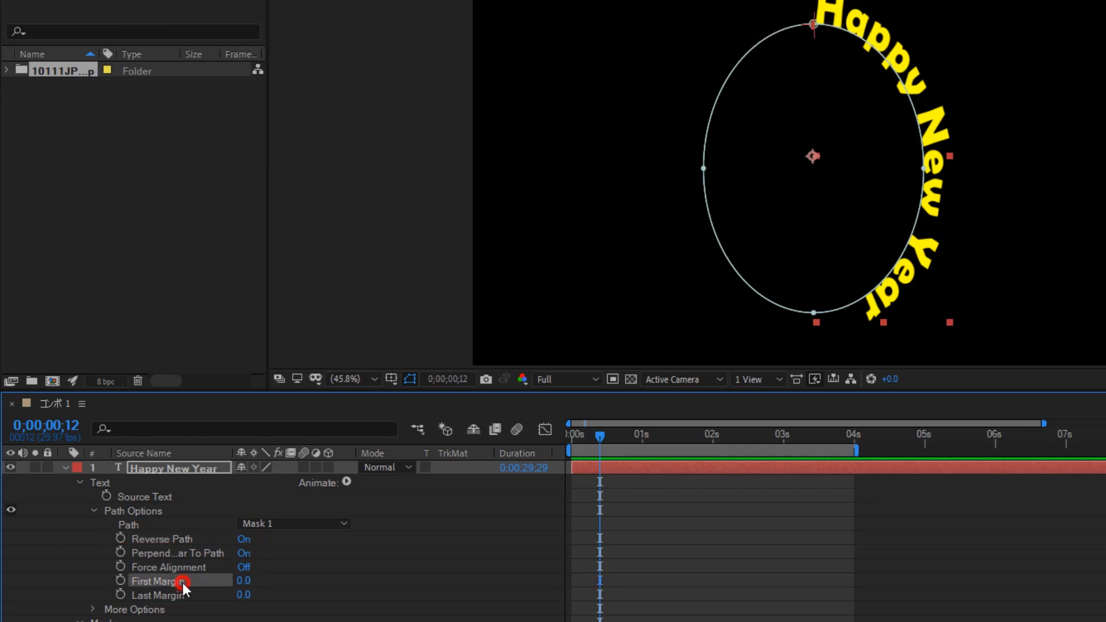
- Keyframe the Happy New Year text's First Margin at 0.0 at 0;00;00;16 and at 1396.0 at 0;00;03;00
mouse_move(603, 437)
mouse_down()
mouse_move(625, 450)
mouse_move(610, 451)
mouse_up()
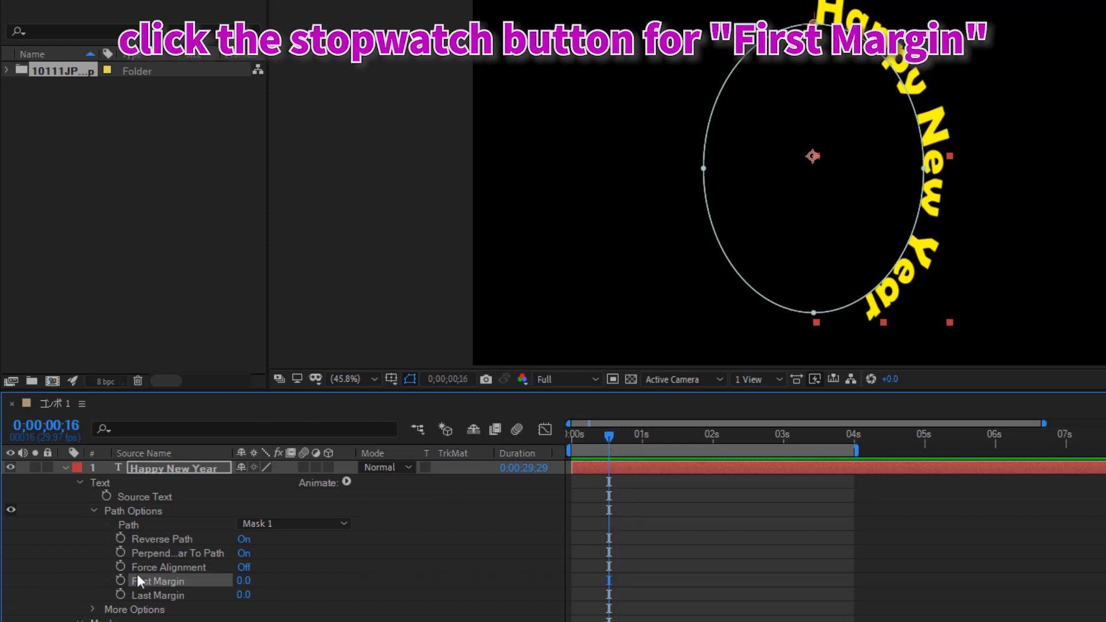
click(121, 581)
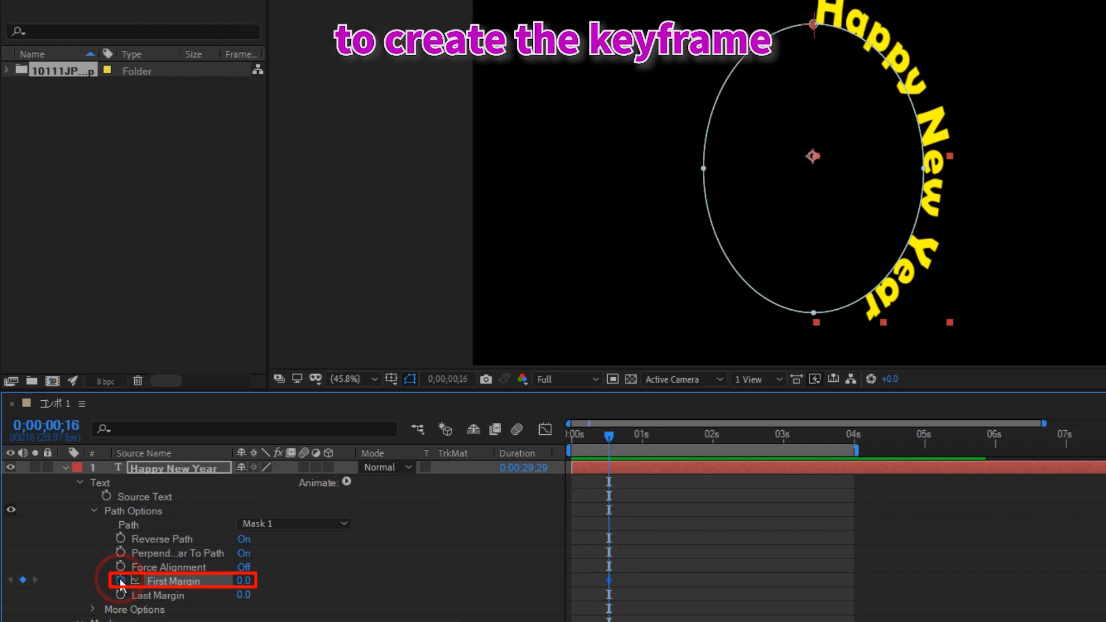
drag(609, 440, 783, 476)
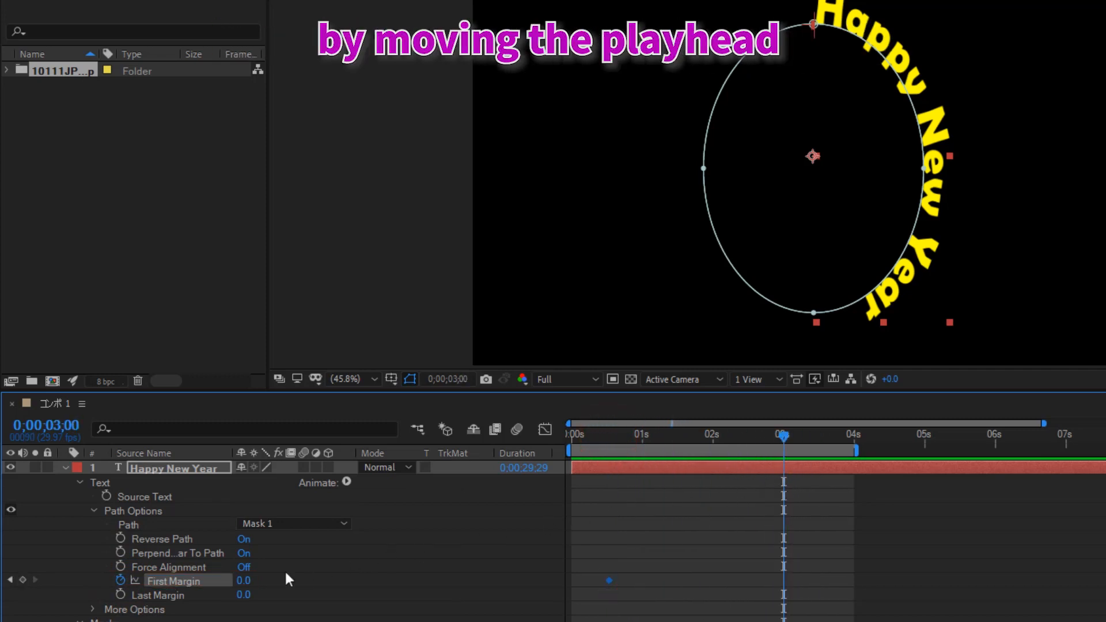
drag(243, 581, 702, 579)
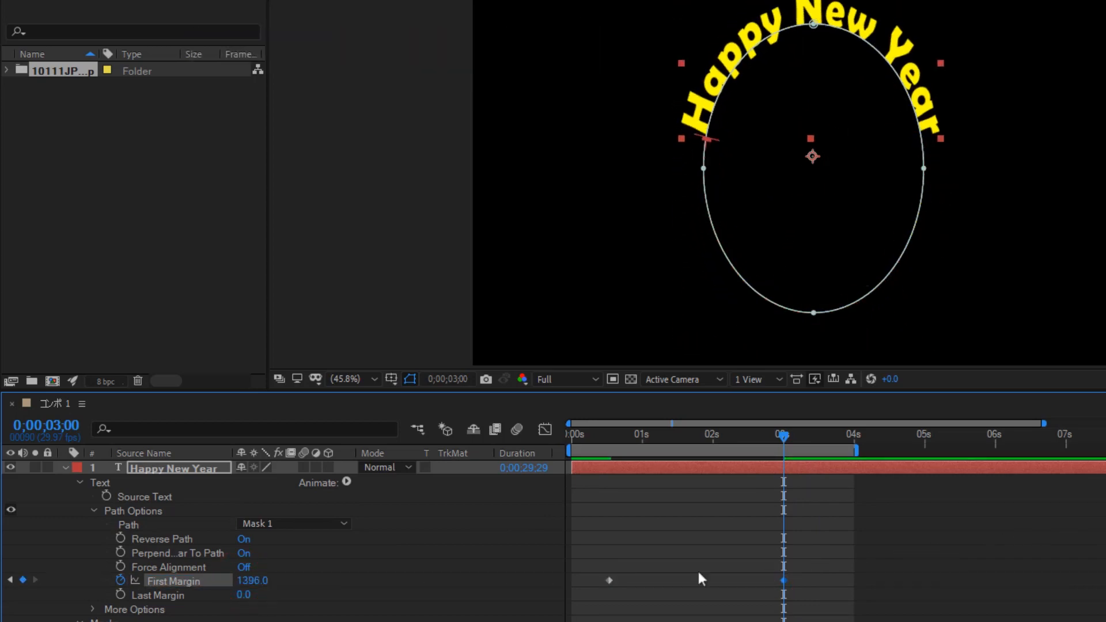
- Play back the Happy New Year animation from the start of the composition and stop the preview
drag(783, 437, 571, 438)
click(1038, 101)
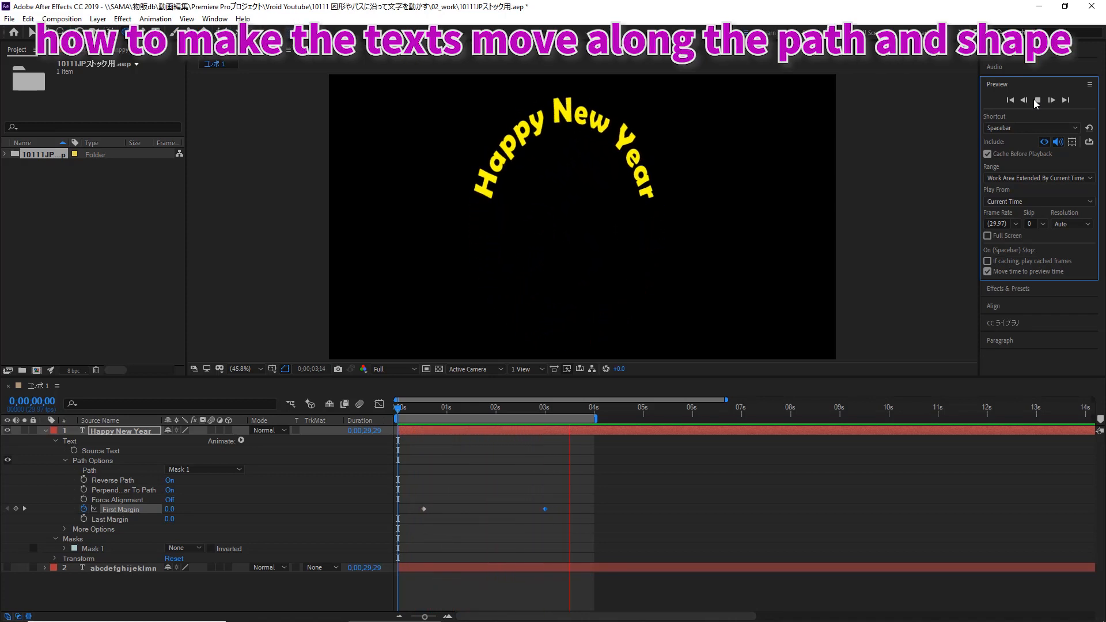
click(1037, 101)
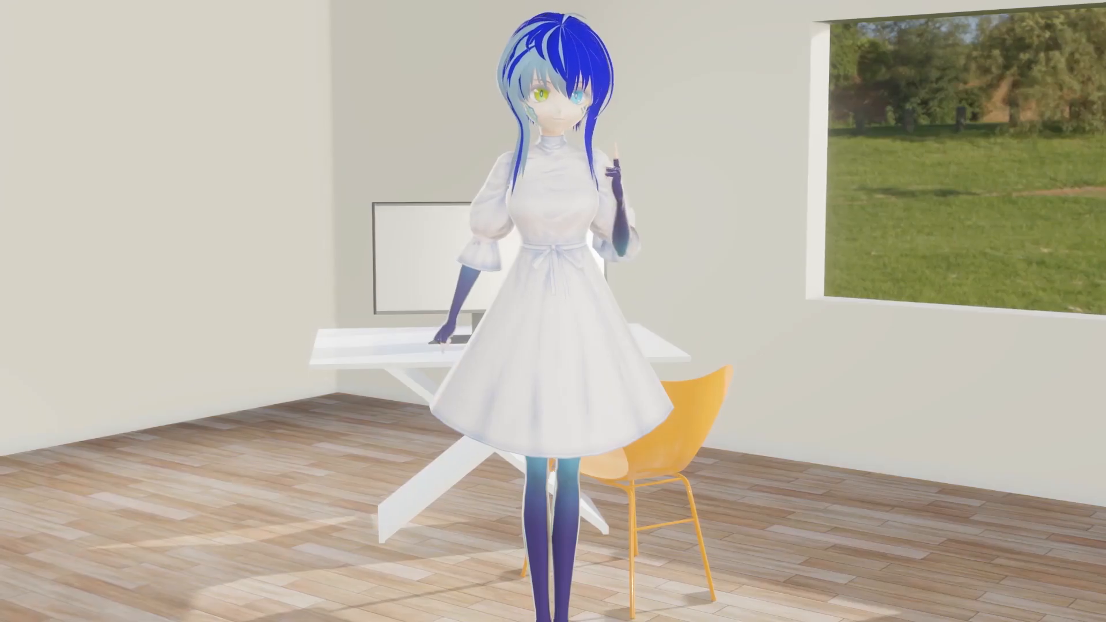